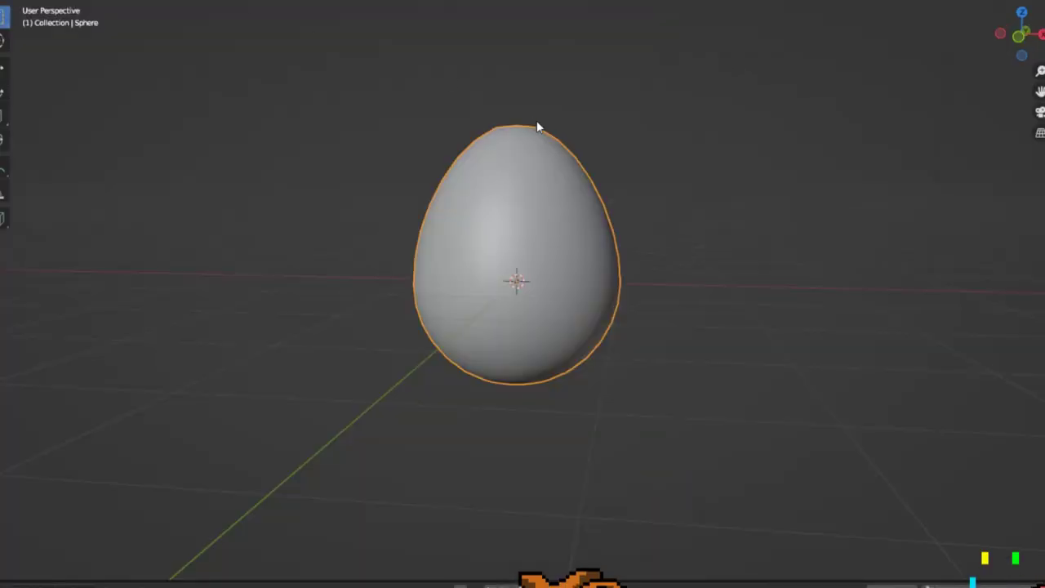
Step: Orbit the view to look down on the egg
{"action": "mouse_move", "coordinate": [537, 120]}
{"action": "middle_mouse_down"}
{"action": "mouse_move", "coordinate": [550, 187]}
{"action": "mouse_move", "coordinate": [630, 303]}
{"action": "mouse_move", "coordinate": [601, 245]}
{"action": "mouse_move", "coordinate": [561, 336]}
{"action": "mouse_move", "coordinate": [600, 214]}
{"action": "middle_mouse_up"}
Step: Add a cylinder mesh around the egg
{"action": "key", "text": "shift+a"}
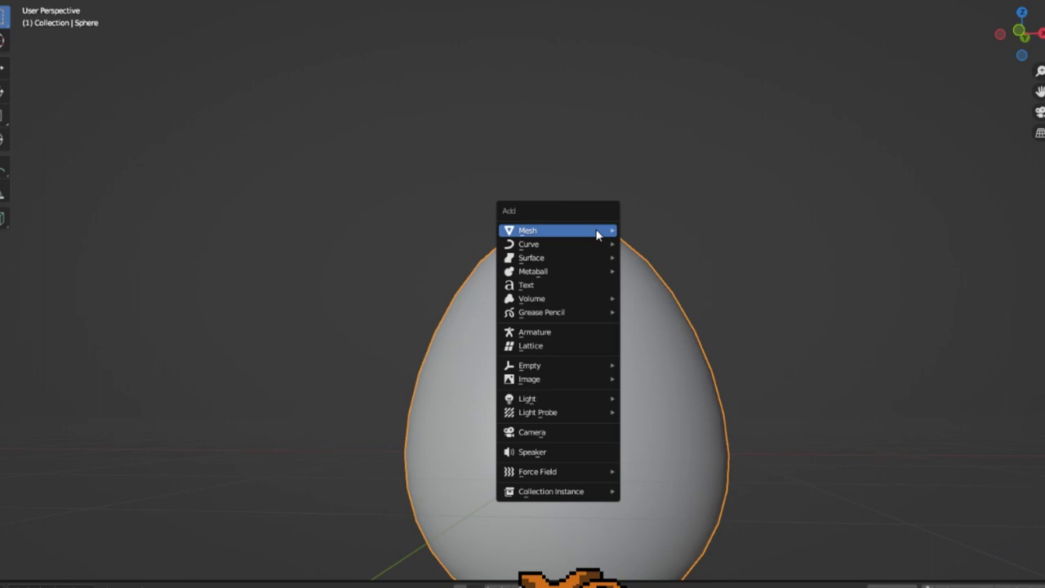
{"action": "left_click", "coordinate": [648, 296]}
{"action": "mouse_move", "coordinate": [648, 297]}
{"action": "middle_mouse_down"}
{"action": "mouse_move", "coordinate": [624, 375]}
{"action": "mouse_move", "coordinate": [630, 368]}
{"action": "middle_mouse_up"}
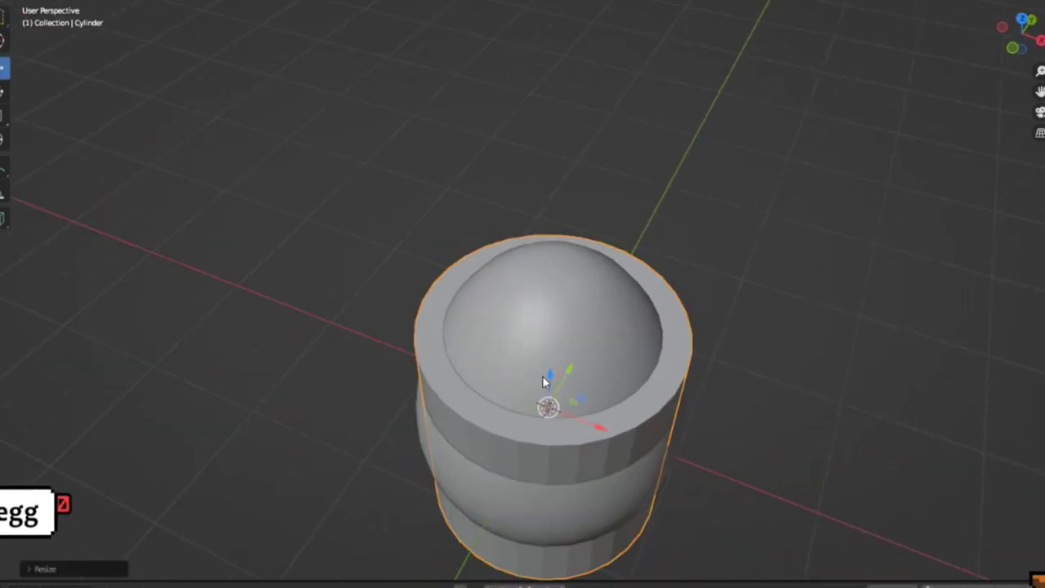
Step: Raise the cylinder off the egg, then lower it back down as the hat crown
{"action": "left_click_drag", "start_coordinate": [546, 375], "coordinate": [563, 114]}
{"action": "scroll", "coordinate": [589, 140], "scroll_direction": "down", "scroll_amount": 1}
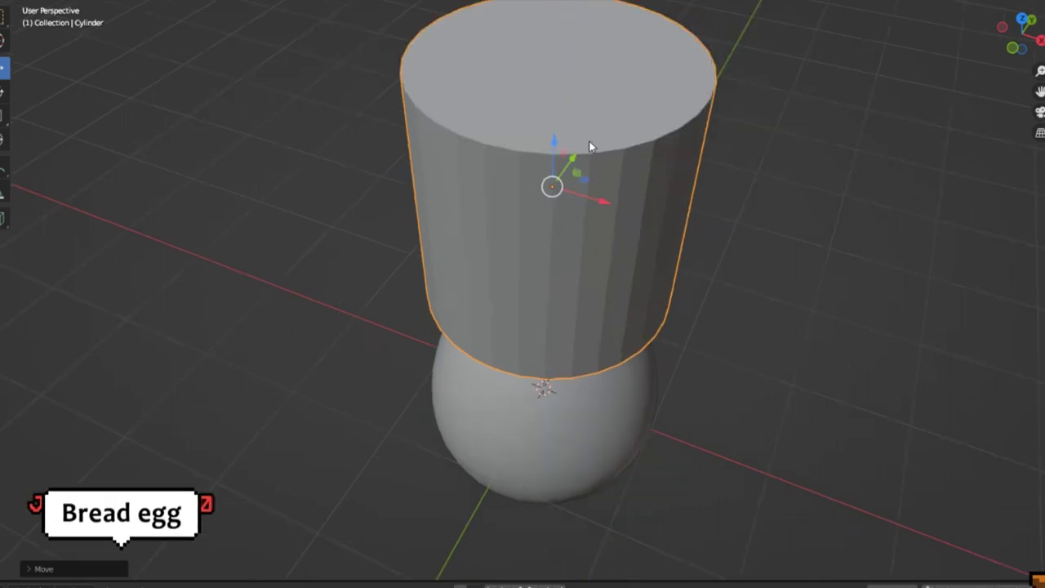
{"action": "scroll", "coordinate": [586, 101], "scroll_direction": "down", "scroll_amount": 1}
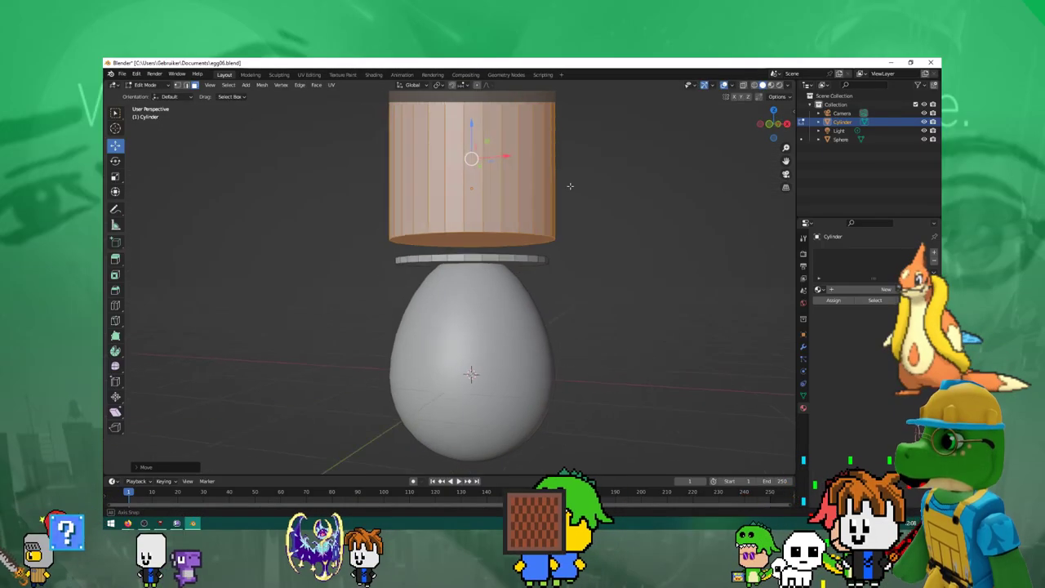
{"action": "middle_click_drag", "start_coordinate": [589, 201], "coordinate": [522, 171]}
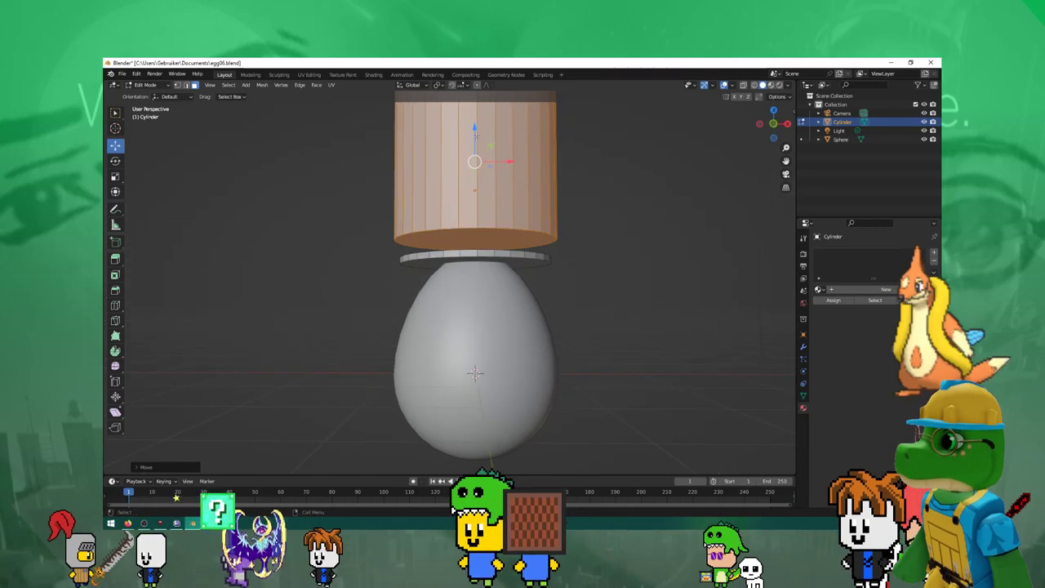
{"action": "left_click_drag", "start_coordinate": [475, 130], "coordinate": [475, 158]}
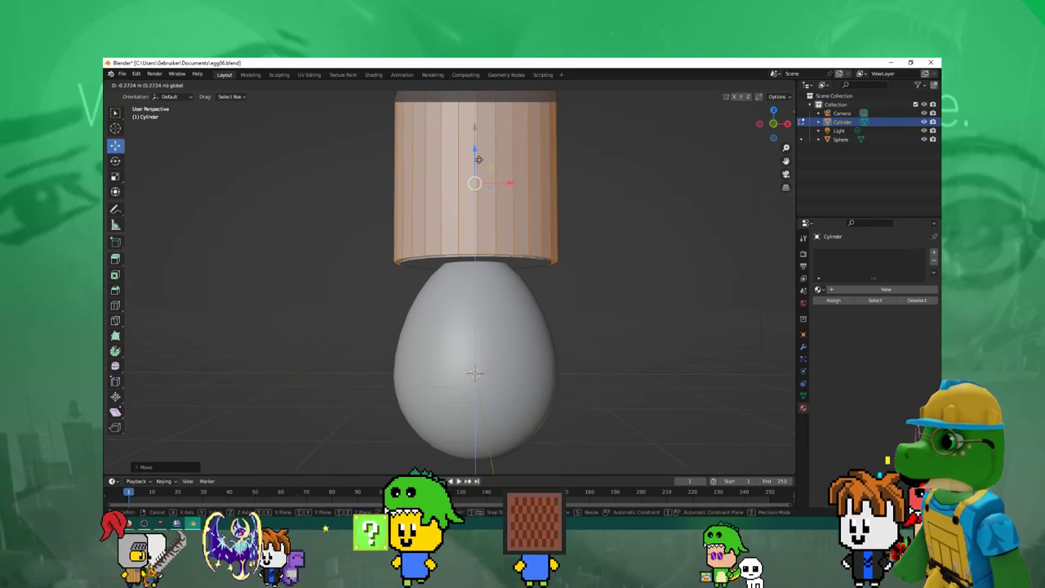
{"action": "middle_click_drag", "start_coordinate": [475, 158], "coordinate": [490, 163]}
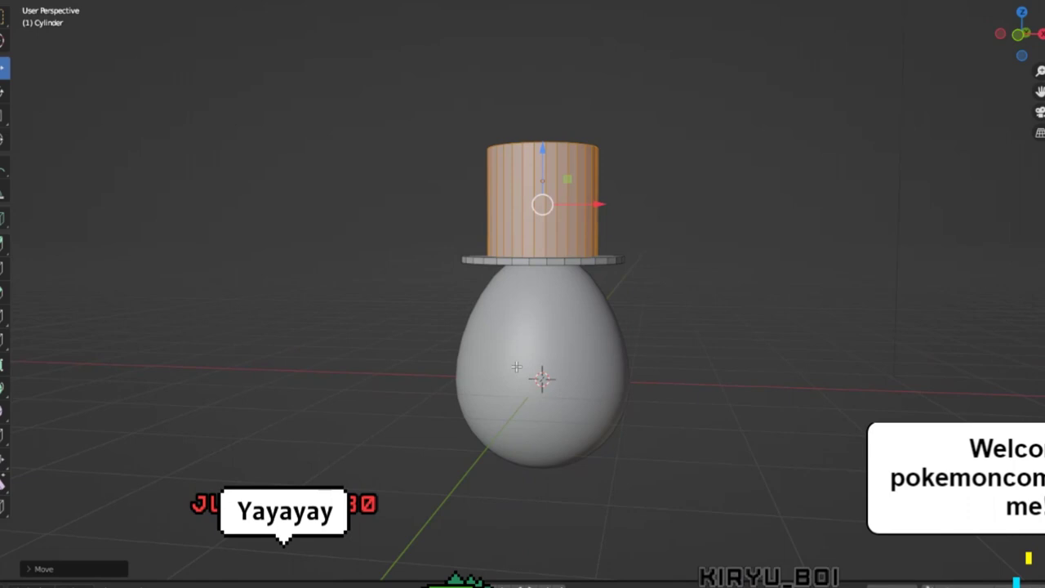
{"action": "mouse_move", "coordinate": [532, 235]}
{"action": "middle_mouse_down"}
{"action": "mouse_move", "coordinate": [412, 259]}
{"action": "mouse_move", "coordinate": [615, 213]}
{"action": "middle_mouse_up"}
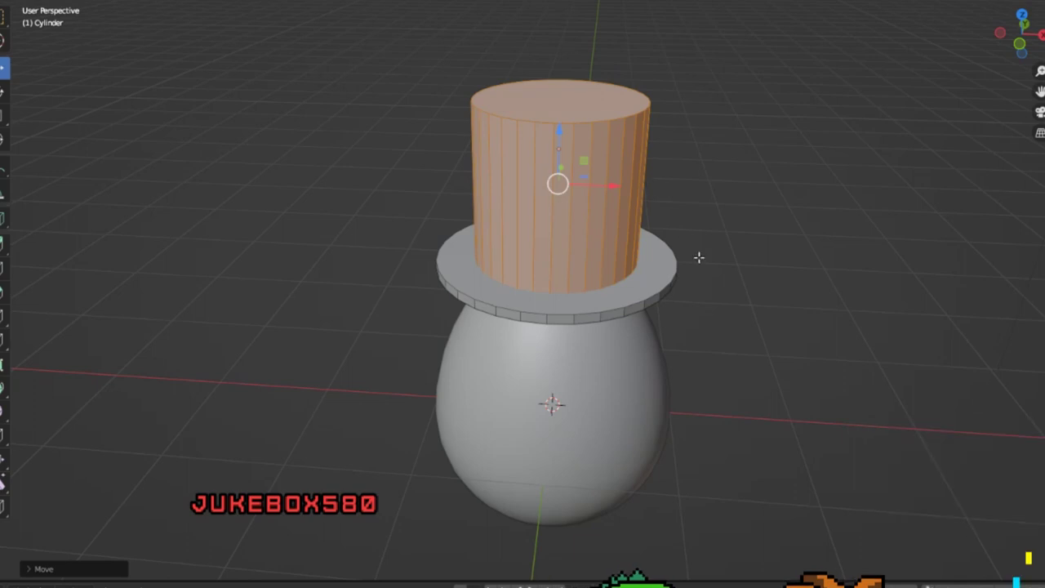
Step: Select the hat's brim and crown together and raise them above the egg
{"action": "mouse_move", "coordinate": [699, 257]}
{"action": "middle_mouse_down"}
{"action": "mouse_move", "coordinate": [718, 280]}
{"action": "mouse_move", "coordinate": [733, 269]}
{"action": "middle_mouse_up"}
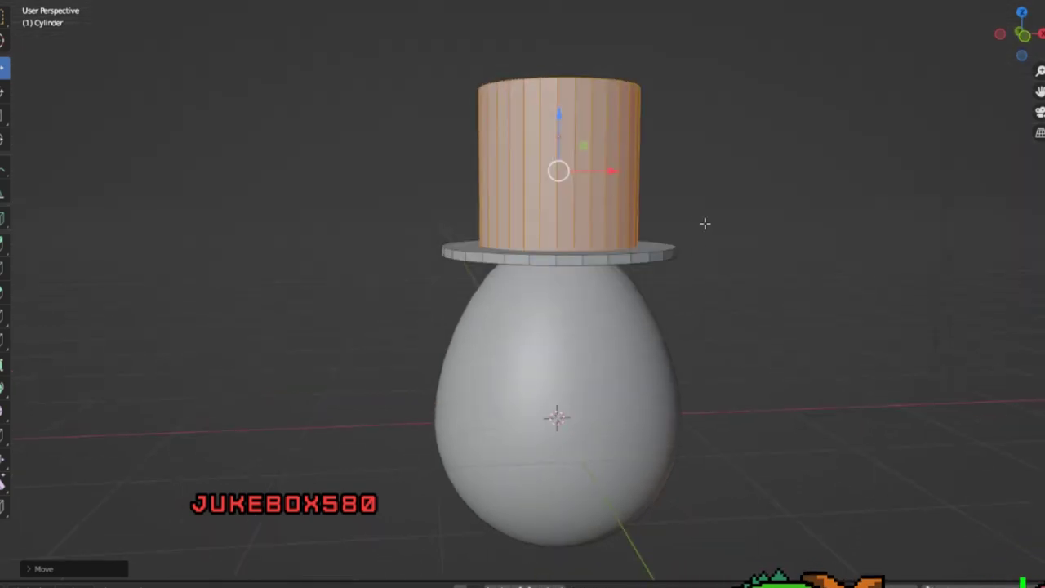
{"action": "left_click", "coordinate": [615, 257]}
{"action": "middle_click_drag", "start_coordinate": [616, 257], "coordinate": [308, 216]}
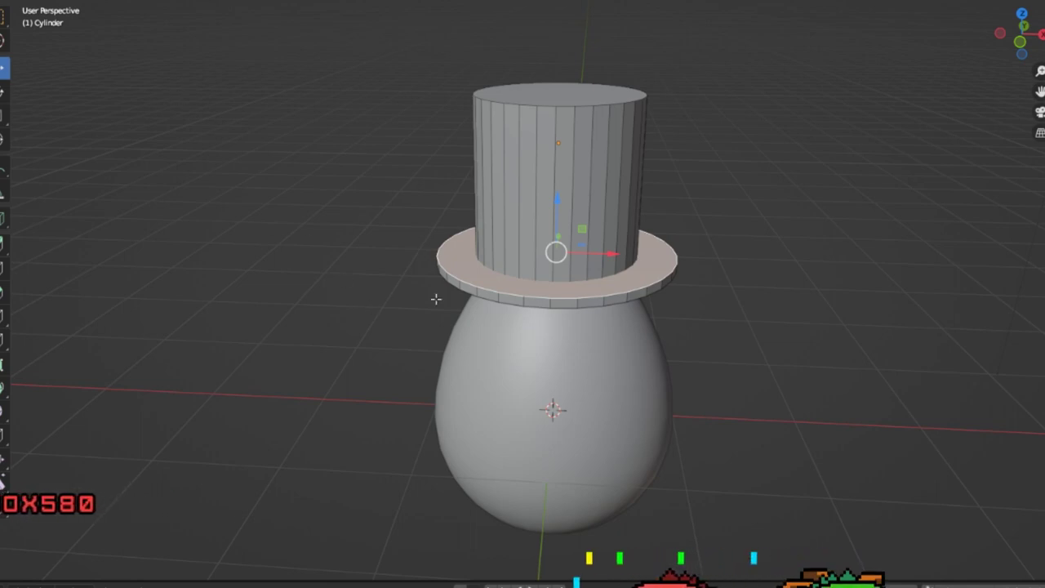
{"action": "key", "text": "shift+bracketright"}
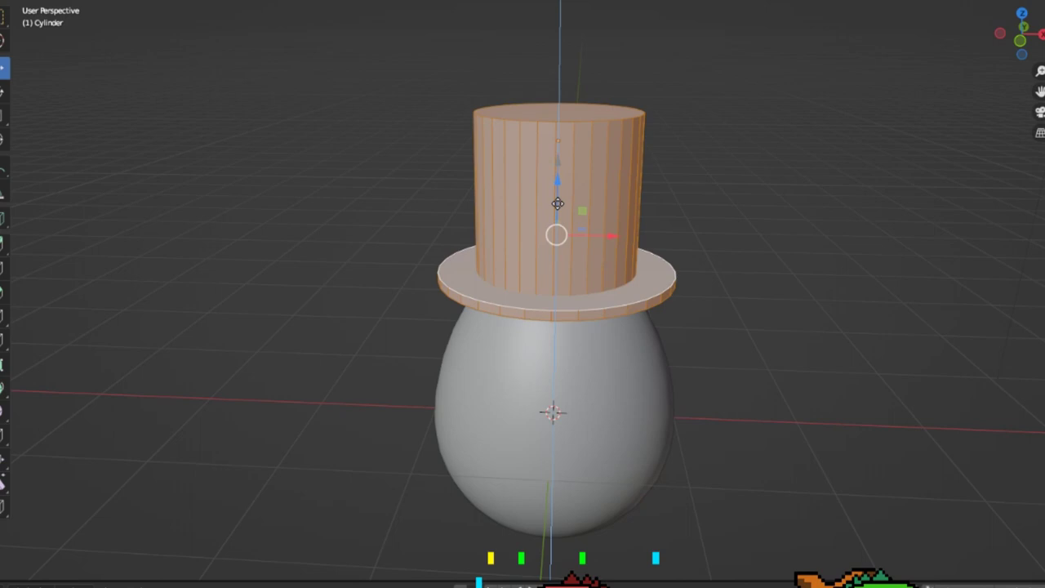
{"action": "mouse_move", "coordinate": [557, 204]}
{"action": "left_mouse_down"}
{"action": "mouse_move", "coordinate": [563, 168]}
{"action": "mouse_move", "coordinate": [568, 201]}
{"action": "left_mouse_up"}
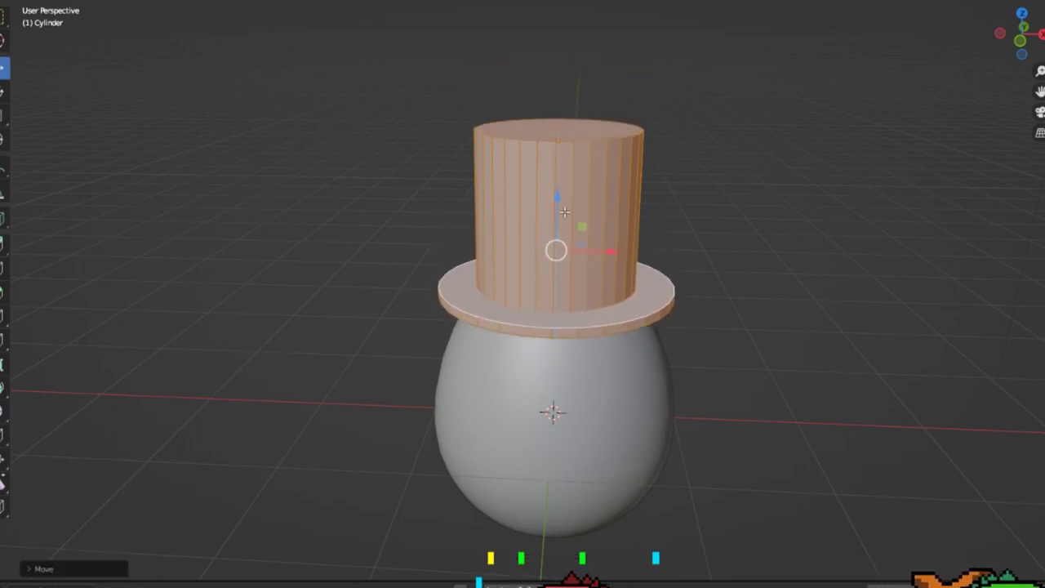
Step: Check the hat from front and top views and bring up the face editing menu
{"action": "key", "text": "KP_8"}
{"action": "key", "text": "KP_8"}
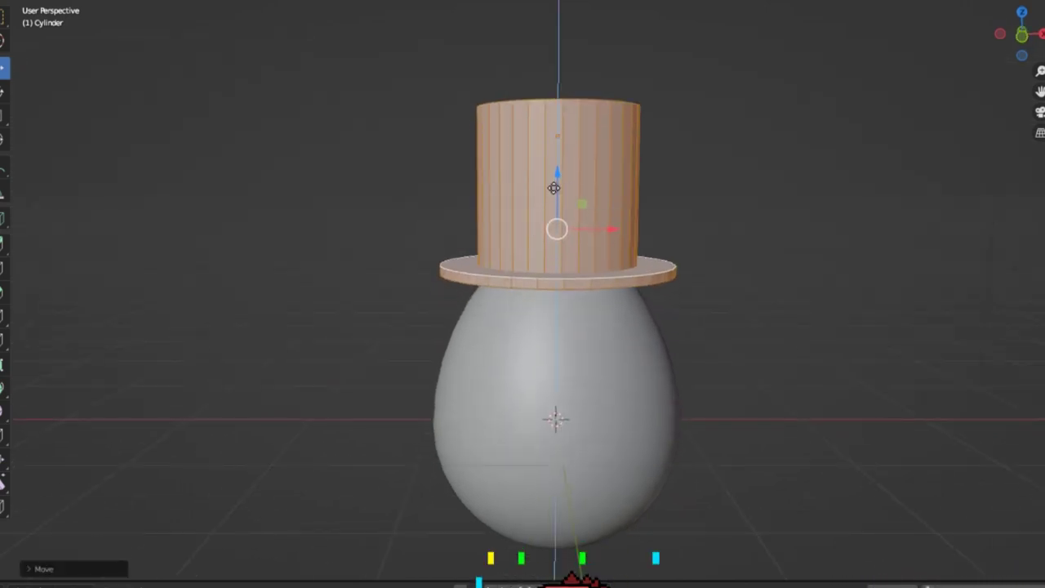
{"action": "mouse_move", "coordinate": [784, 254]}
{"action": "middle_mouse_down"}
{"action": "mouse_move", "coordinate": [632, 401]}
{"action": "mouse_move", "coordinate": [633, 344]}
{"action": "middle_mouse_up"}
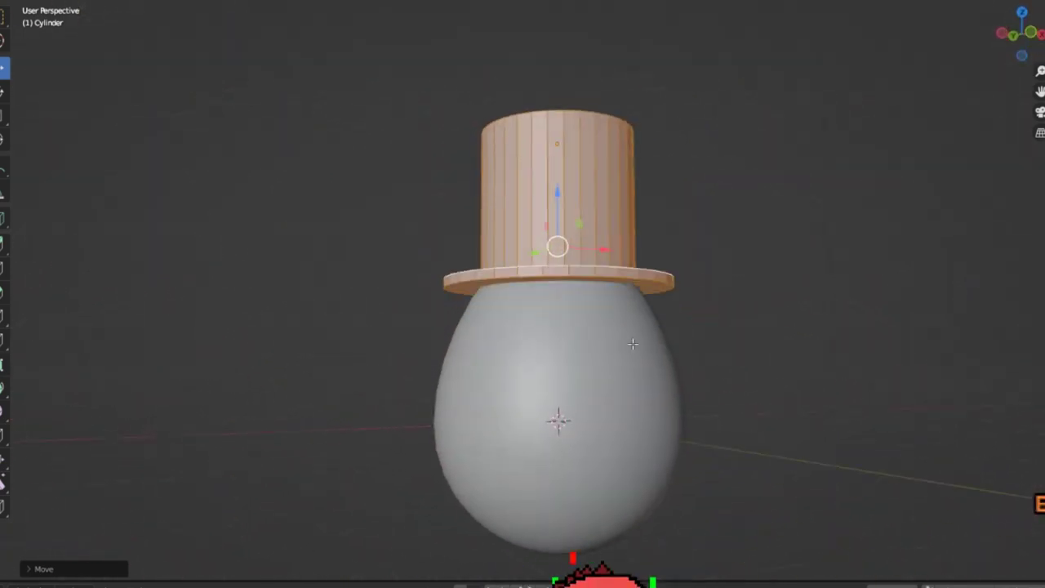
{"action": "middle_click_drag", "start_coordinate": [764, 396], "coordinate": [649, 448]}
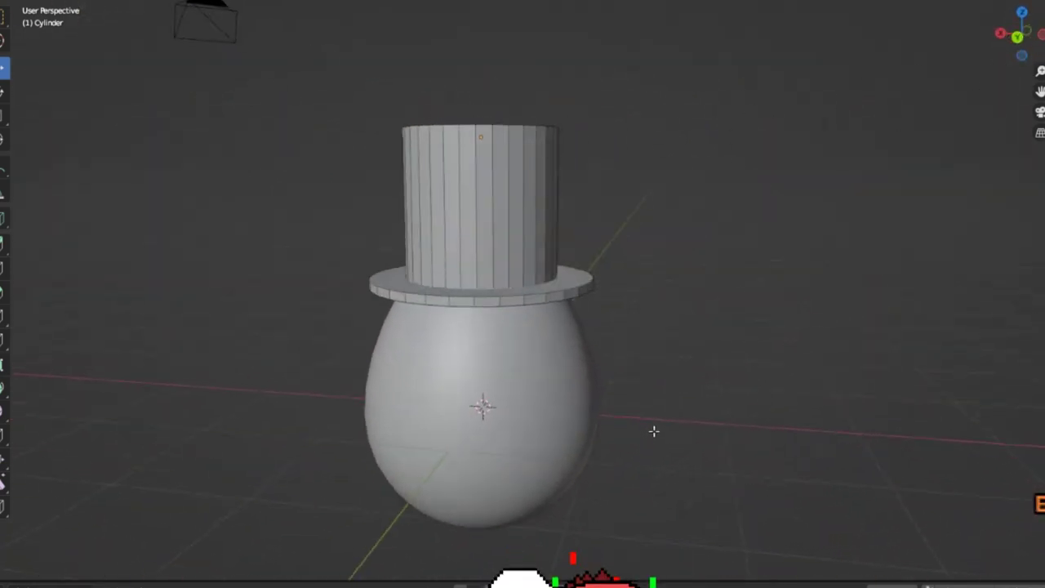
{"action": "right_click", "coordinate": [664, 403]}
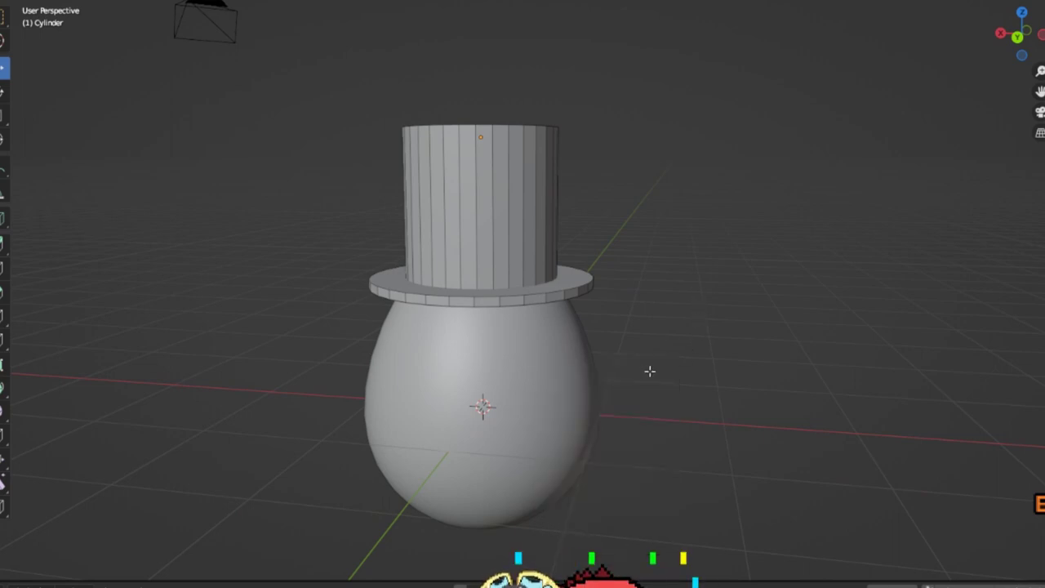
{"action": "mouse_move", "coordinate": [648, 369]}
{"action": "middle_mouse_down", "text": "shift"}
{"action": "mouse_move", "coordinate": [678, 326]}
{"action": "mouse_move", "coordinate": [740, 334]}
{"action": "middle_mouse_up", "text": "shift"}
{"action": "mouse_move", "coordinate": [635, 249]}
{"action": "middle_mouse_down"}
{"action": "mouse_move", "coordinate": [615, 350]}
{"action": "mouse_move", "coordinate": [590, 356]}
{"action": "mouse_move", "coordinate": [626, 288]}
{"action": "middle_mouse_up"}
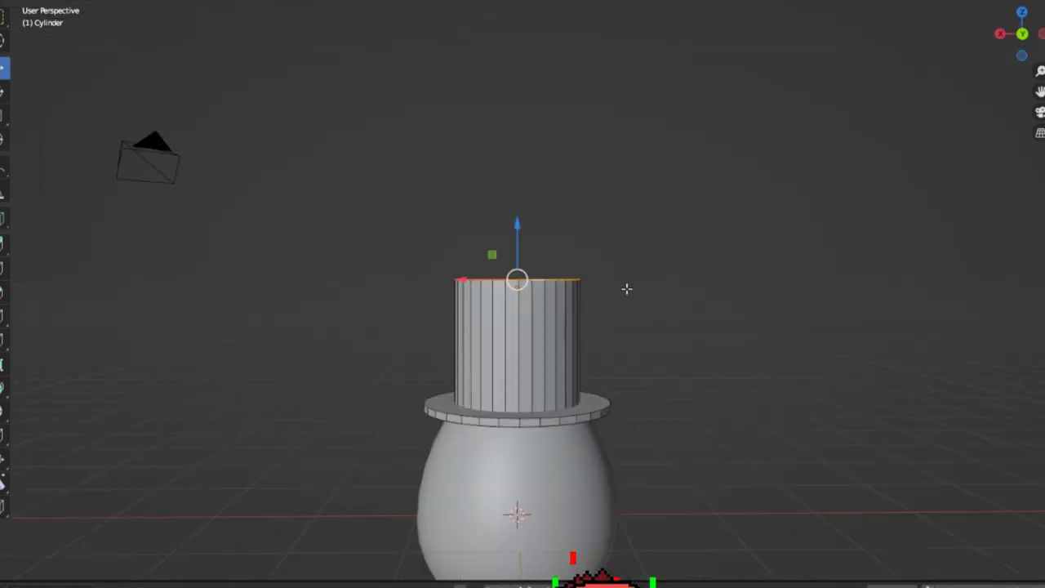
Step: Try tapering the crown's top face into a cone, then undo it
{"action": "scroll", "coordinate": [626, 288], "scroll_direction": "up", "scroll_amount": 4}
{"action": "mouse_move", "coordinate": [625, 325]}
{"action": "middle_mouse_down"}
{"action": "mouse_move", "coordinate": [595, 401]}
{"action": "mouse_move", "coordinate": [609, 373]}
{"action": "middle_mouse_up"}
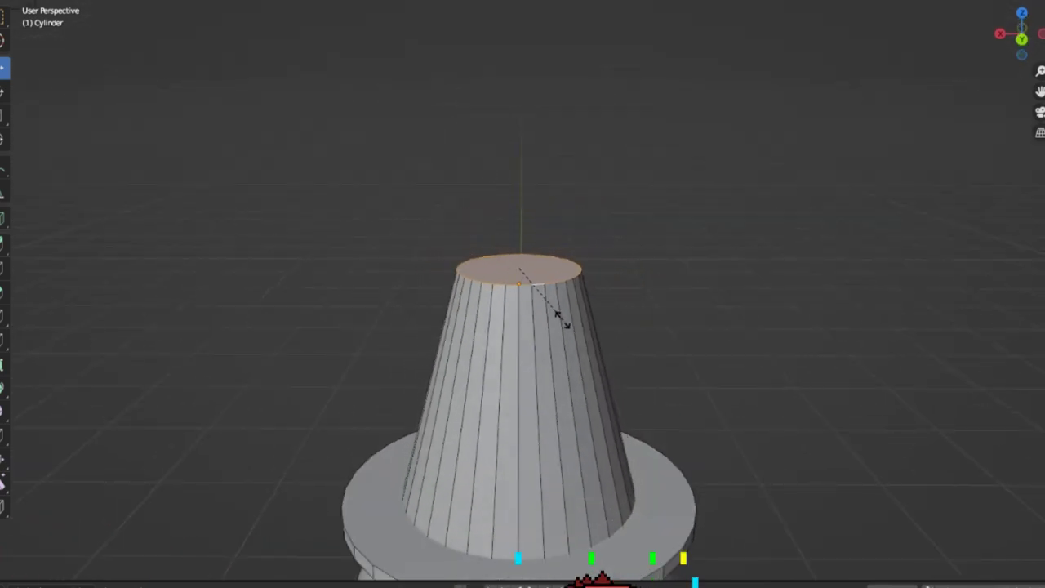
{"action": "left_click", "coordinate": [560, 315]}
{"action": "scroll", "coordinate": [559, 315], "scroll_direction": "down", "scroll_amount": 1}
{"action": "key", "text": "s"}
{"action": "scroll", "coordinate": [686, 371], "scroll_direction": "down", "scroll_amount": 2}
{"action": "scroll", "coordinate": [700, 420], "scroll_direction": "up", "scroll_amount": 2}
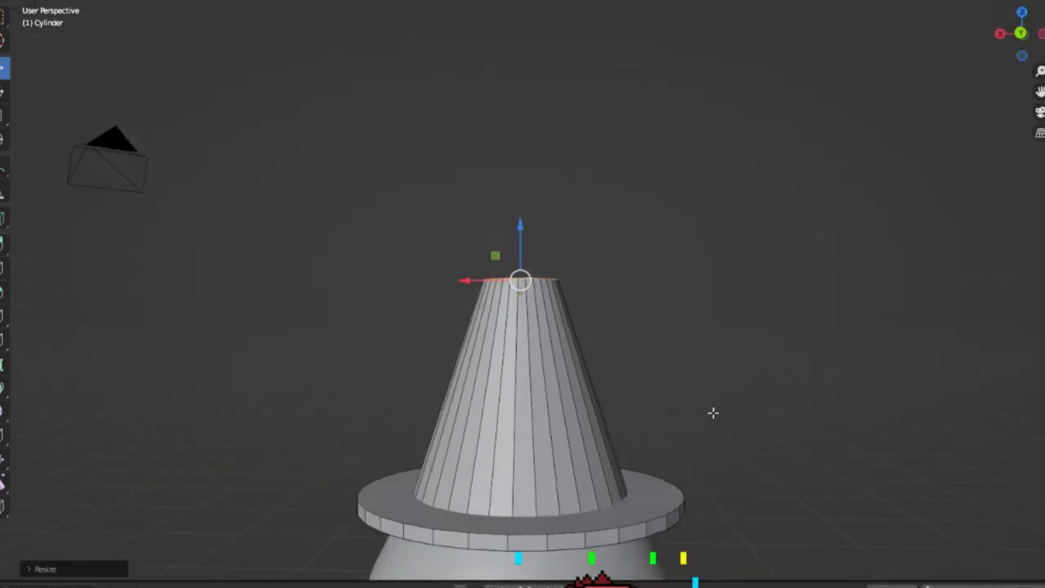
{"action": "scroll", "coordinate": [711, 413], "scroll_direction": "up", "scroll_amount": 1}
{"action": "key", "text": "ctrl+z"}
Step: Add a middle loop around the crown and scale it and the top face outward
{"action": "middle_click_drag", "start_coordinate": [714, 381], "coordinate": [694, 378]}
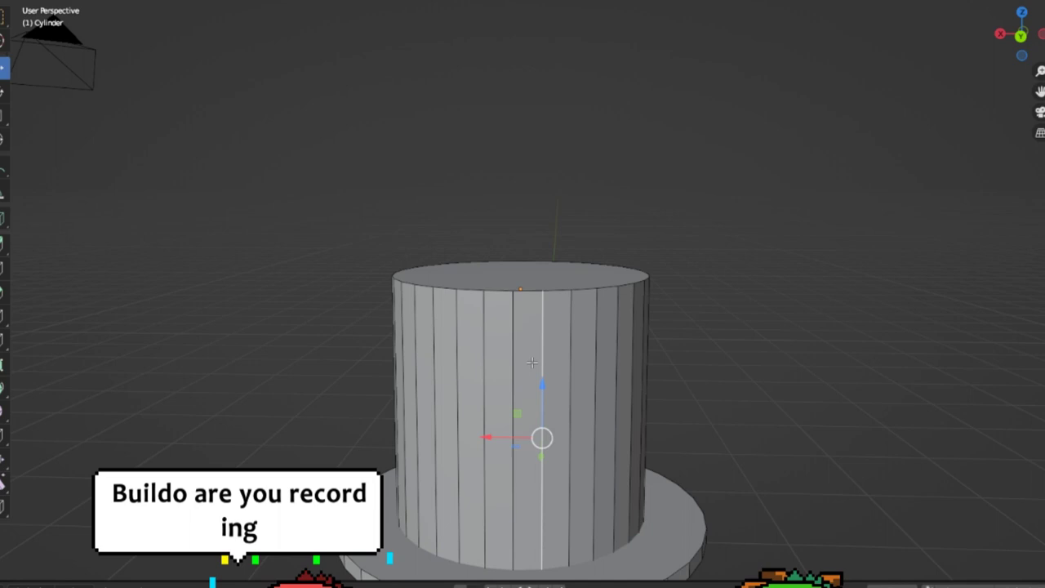
{"action": "left_click", "coordinate": [531, 362]}
{"action": "key", "text": "s"}
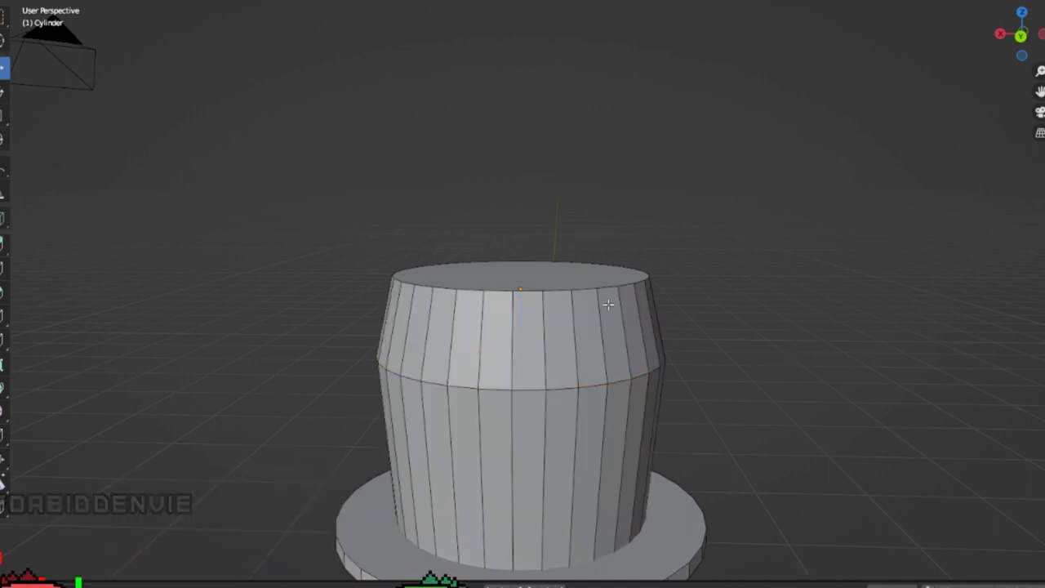
{"action": "left_click", "coordinate": [481, 281]}
{"action": "key", "text": "s"}
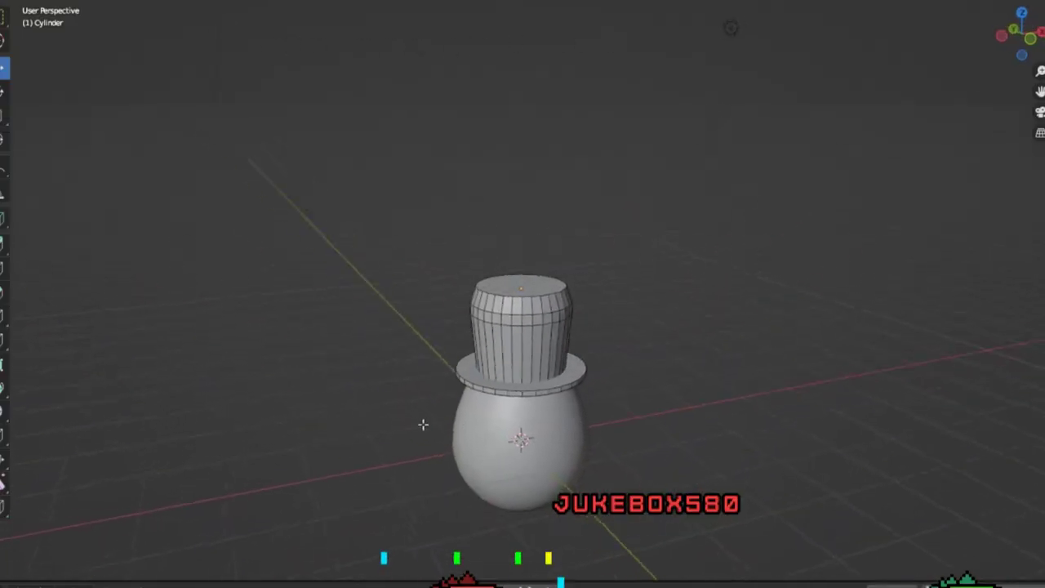
Step: Orbit and zoom around the egg and hat to inspect the crown from several angles
{"action": "mouse_move", "coordinate": [423, 423]}
{"action": "middle_mouse_down"}
{"action": "mouse_move", "coordinate": [707, 397]}
{"action": "mouse_move", "coordinate": [608, 367]}
{"action": "mouse_move", "coordinate": [641, 390]}
{"action": "mouse_move", "coordinate": [642, 445]}
{"action": "mouse_move", "coordinate": [656, 424]}
{"action": "mouse_move", "coordinate": [583, 270]}
{"action": "middle_mouse_up"}
{"action": "scroll", "coordinate": [699, 385], "scroll_direction": "up", "scroll_amount": 5}
{"action": "scroll", "coordinate": [642, 390], "scroll_direction": "up", "scroll_amount": 2}
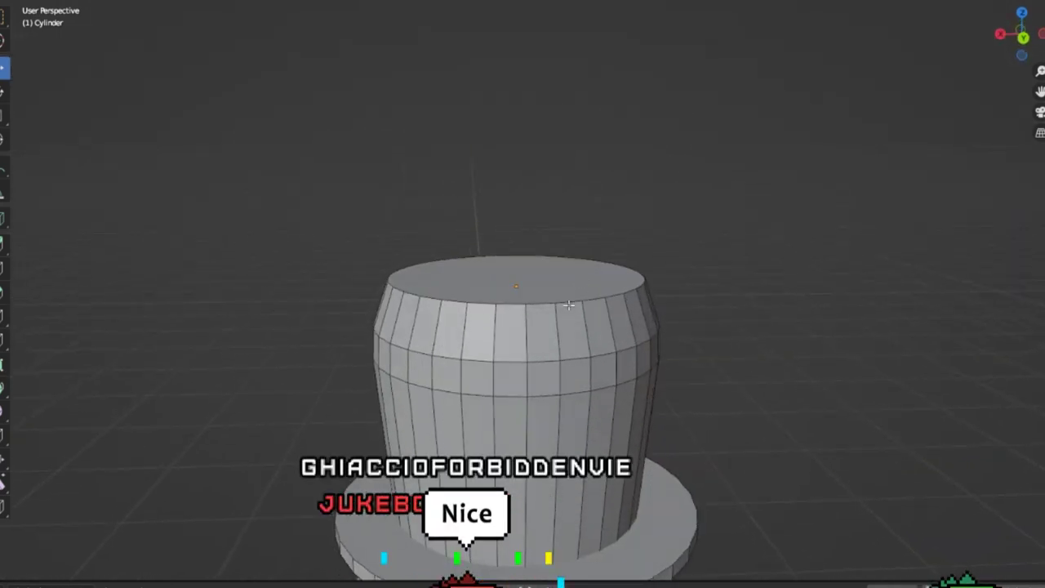
{"action": "scroll", "coordinate": [565, 302], "scroll_direction": "down", "scroll_amount": 5}
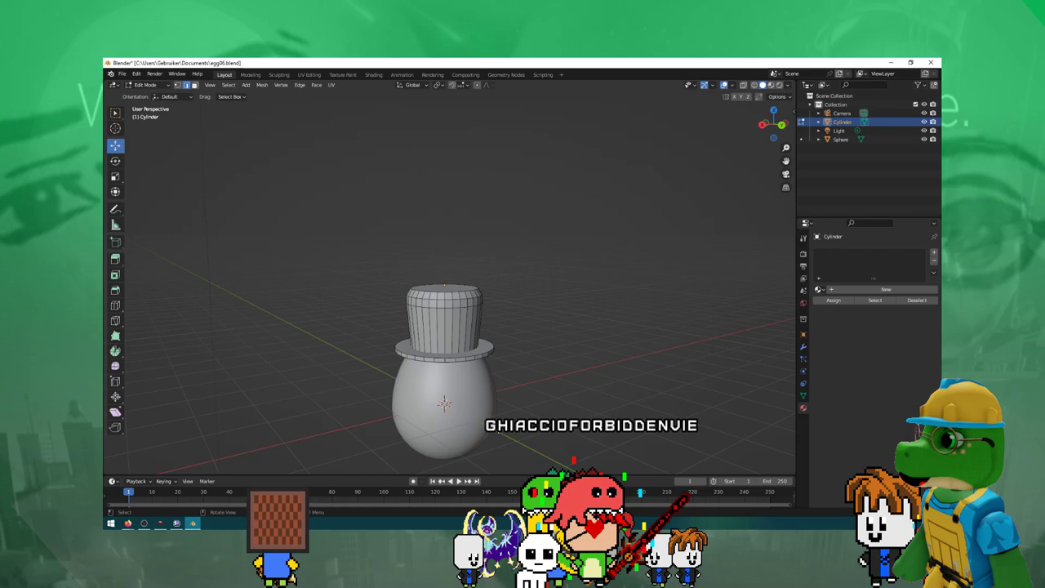
{"action": "mouse_move", "coordinate": [565, 302]}
{"action": "middle_mouse_down"}
{"action": "mouse_move", "coordinate": [515, 365]}
{"action": "mouse_move", "coordinate": [572, 340]}
{"action": "mouse_move", "coordinate": [537, 336]}
{"action": "mouse_move", "coordinate": [545, 371]}
{"action": "middle_mouse_up"}
{"action": "scroll", "coordinate": [515, 365], "scroll_direction": "up", "scroll_amount": 2}
{"action": "scroll", "coordinate": [515, 364], "scroll_direction": "down", "scroll_amount": 3}
{"action": "scroll", "coordinate": [572, 340], "scroll_direction": "up", "scroll_amount": 3}
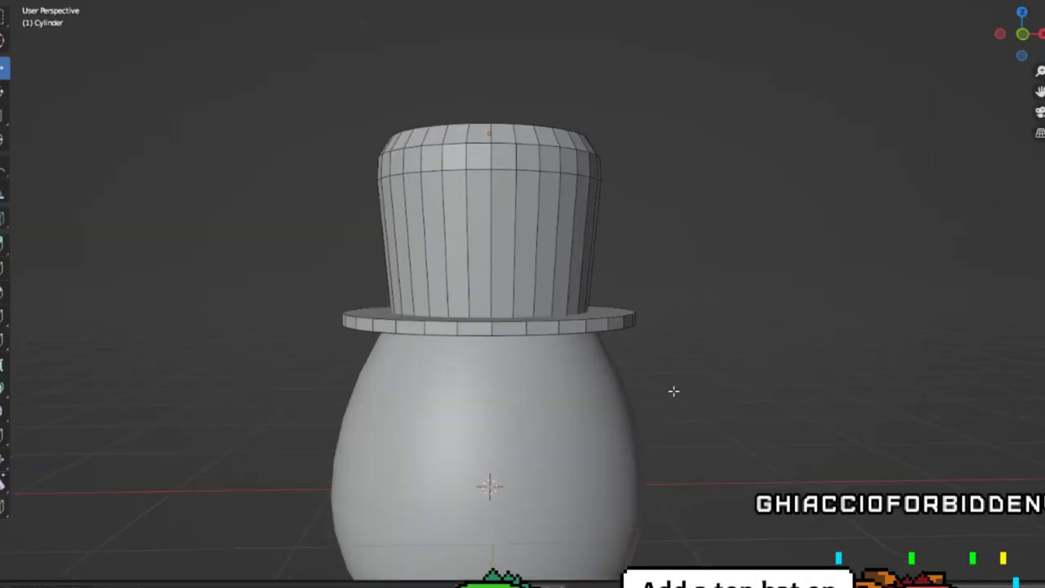
{"action": "scroll", "coordinate": [544, 372], "scroll_direction": "up", "scroll_amount": 2}
{"action": "scroll", "coordinate": [545, 371], "scroll_direction": "up", "scroll_amount": 1}
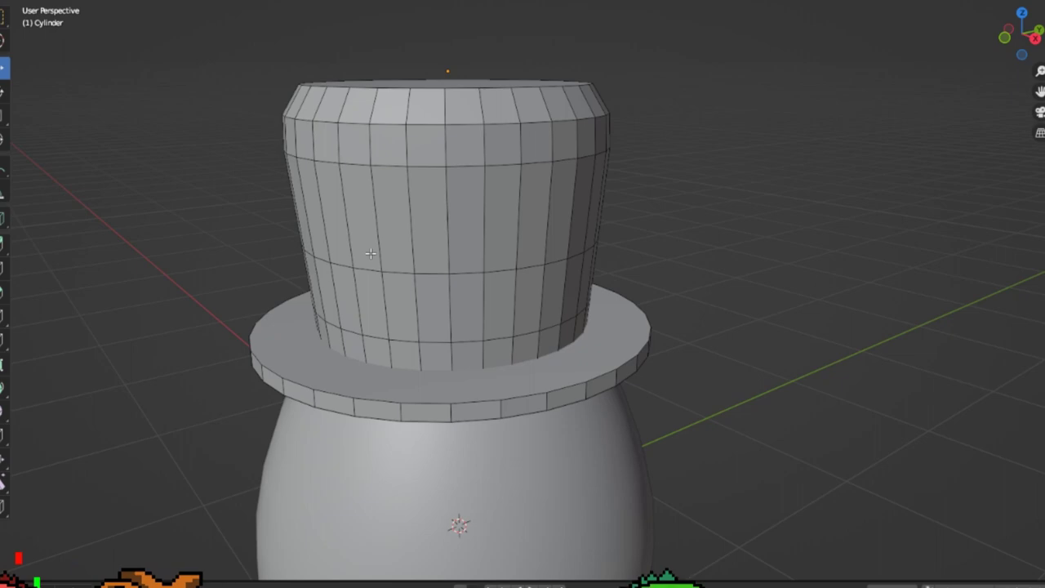
{"action": "middle_click_drag", "start_coordinate": [370, 253], "coordinate": [465, 242]}
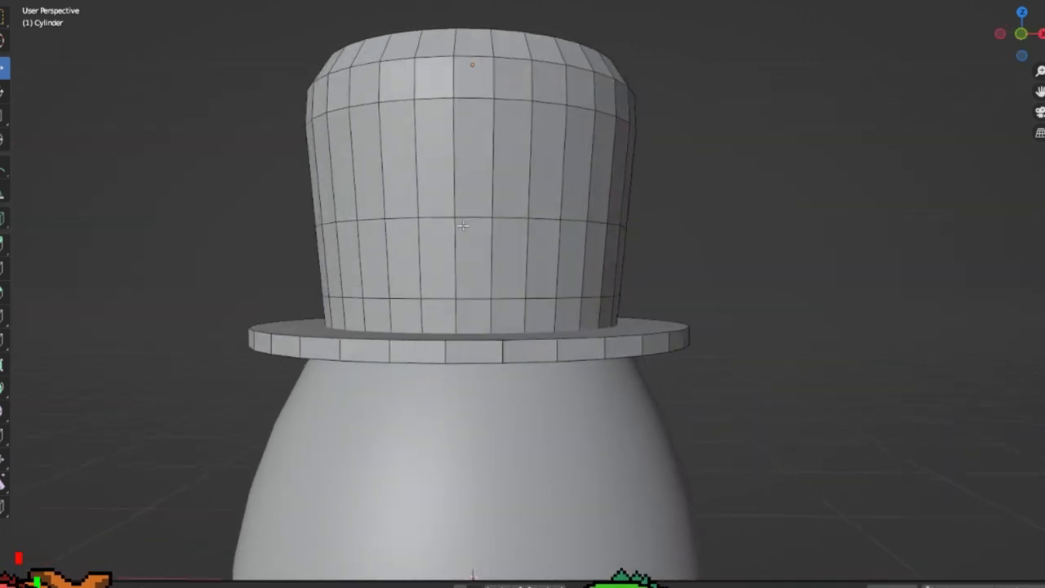
{"action": "scroll", "coordinate": [465, 242], "scroll_direction": "down", "scroll_amount": 2}
{"action": "mouse_move", "coordinate": [287, 250]}
{"action": "middle_mouse_down"}
{"action": "mouse_move", "coordinate": [513, 280]}
{"action": "mouse_move", "coordinate": [527, 265]}
{"action": "middle_mouse_up"}
{"action": "scroll", "coordinate": [513, 280], "scroll_direction": "up", "scroll_amount": 2}
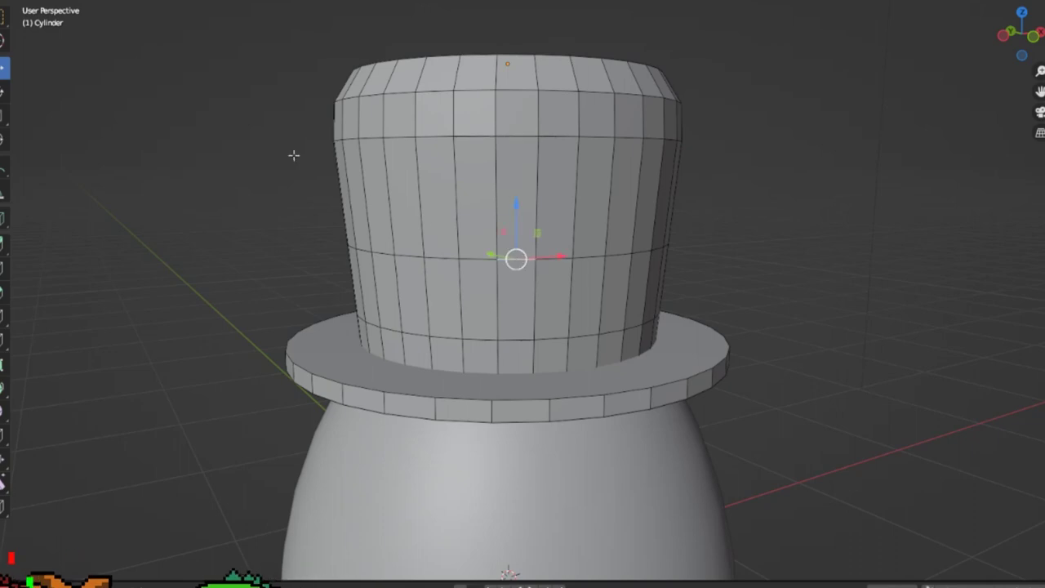
{"action": "middle_click_drag", "start_coordinate": [294, 155], "coordinate": [490, 290]}
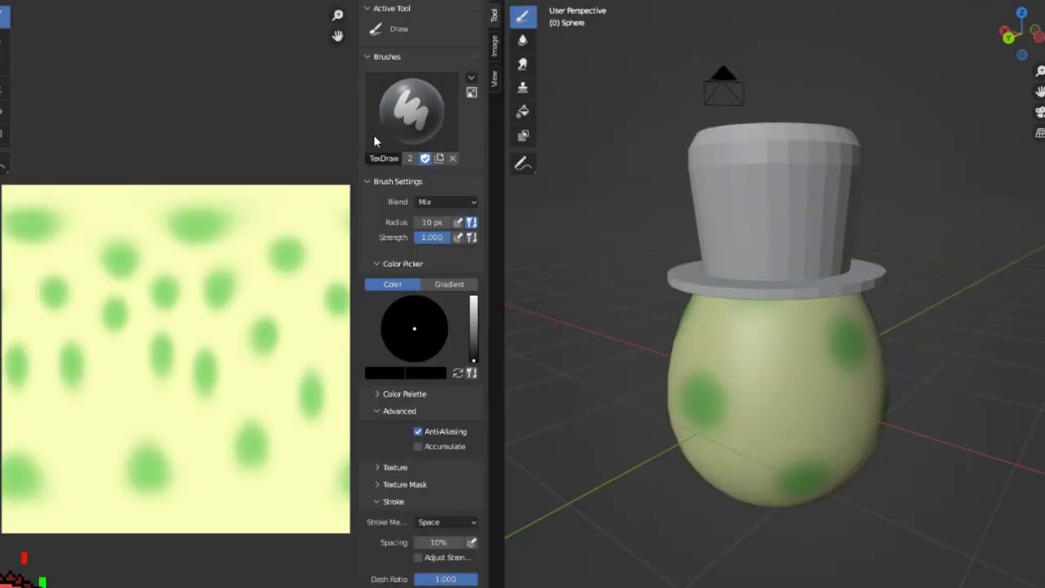
Step: Orbit around the egg to view it wearing the finished hat
{"action": "middle_click_drag", "start_coordinate": [582, 387], "coordinate": [553, 389]}
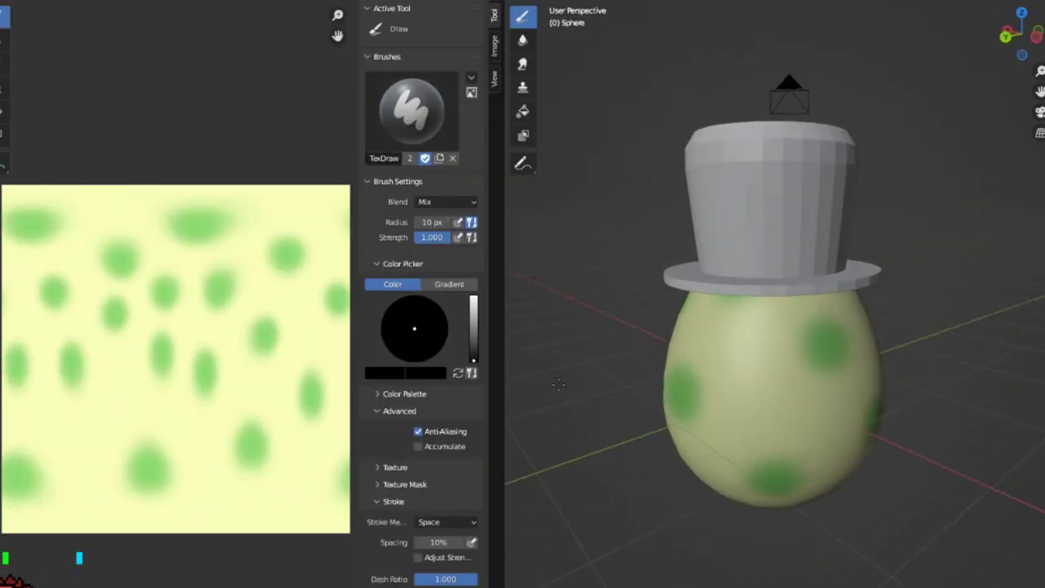
{"action": "middle_click_drag", "start_coordinate": [890, 337], "coordinate": [779, 387]}
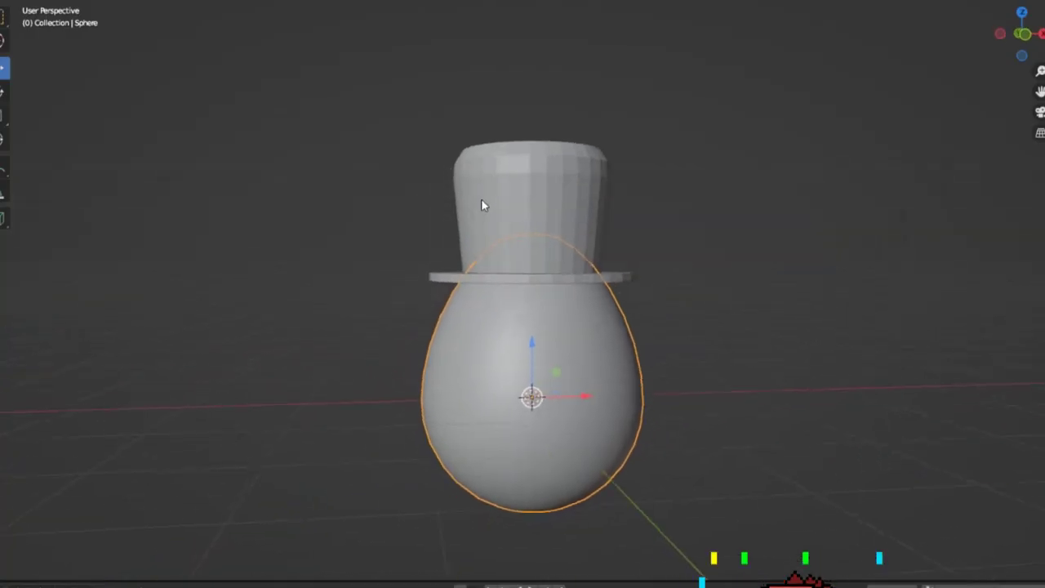
Step: Select the hat and assign it the egg's existing Material.001
{"action": "left_click", "coordinate": [483, 200]}
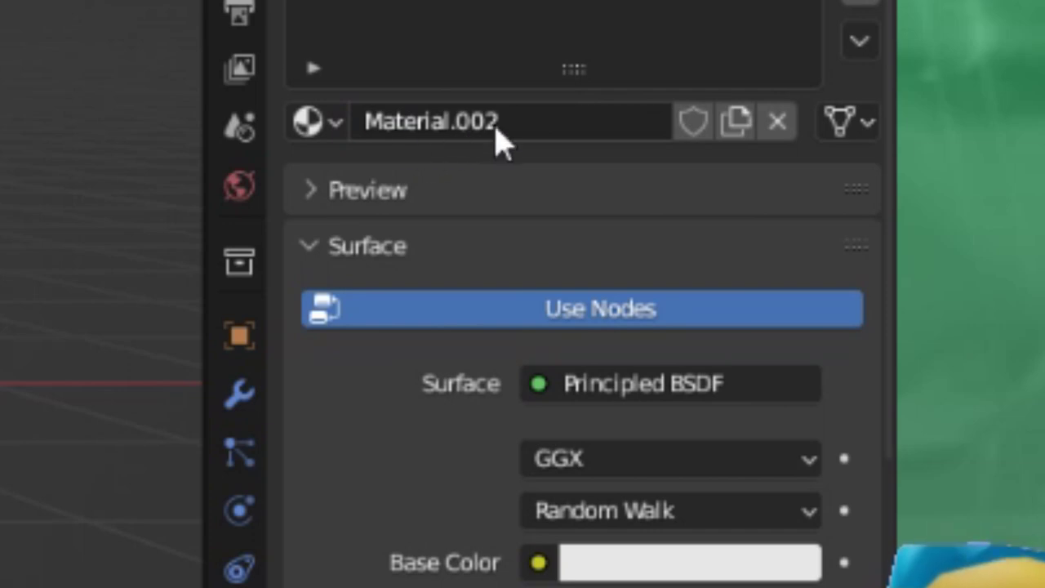
{"action": "left_click", "coordinate": [314, 121]}
{"action": "left_click", "coordinate": [408, 221]}
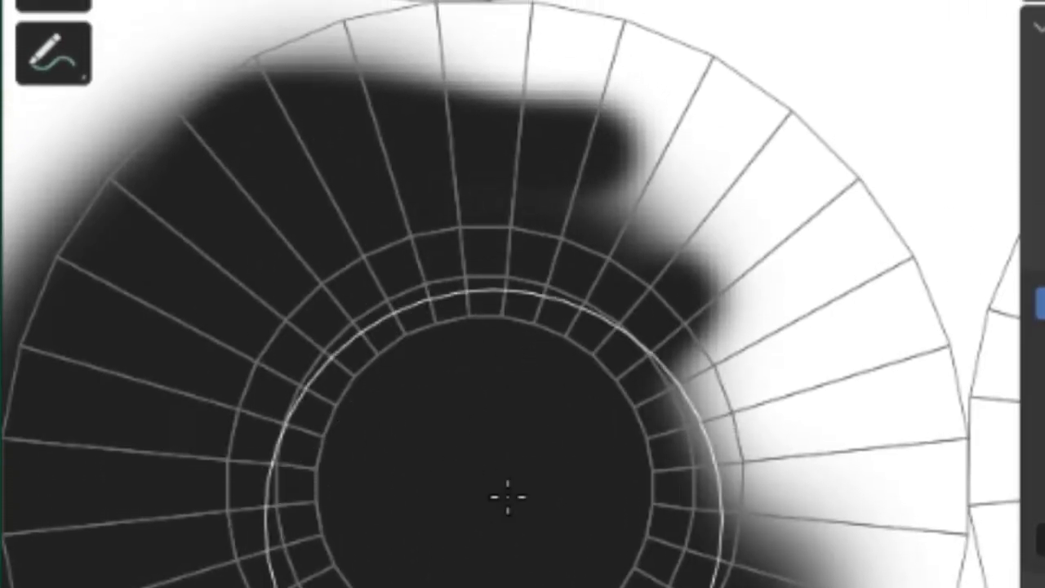
Step: Paint black over the hat's areas of the texture image
{"action": "left_click", "coordinate": [840, 89]}
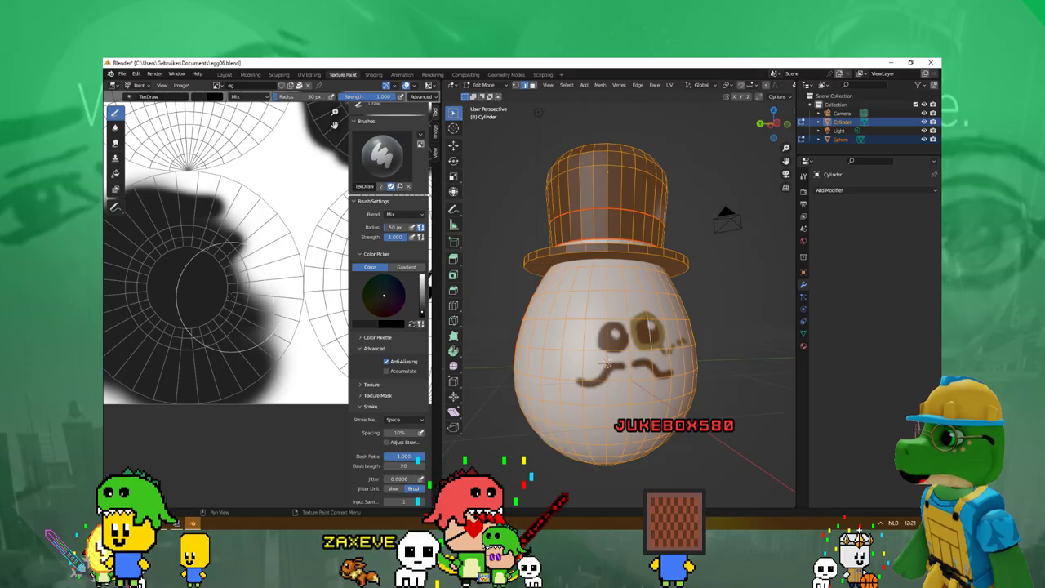
{"action": "mouse_move", "coordinate": [200, 274]}
{"action": "left_mouse_down"}
{"action": "mouse_move", "coordinate": [272, 254]}
{"action": "mouse_move", "coordinate": [280, 283]}
{"action": "left_mouse_up"}
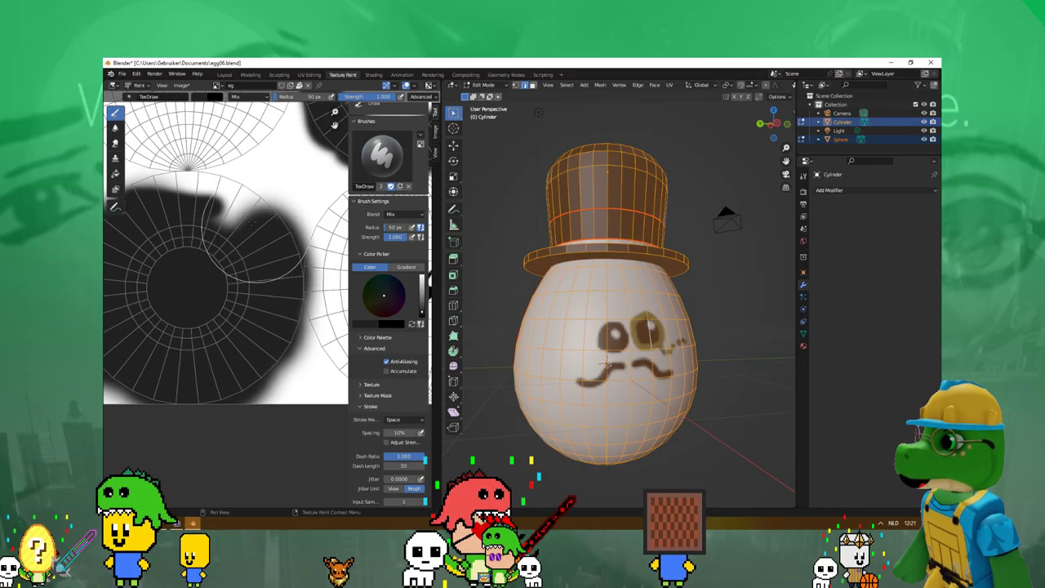
{"action": "scroll", "coordinate": [253, 245], "scroll_direction": "down", "scroll_amount": 3}
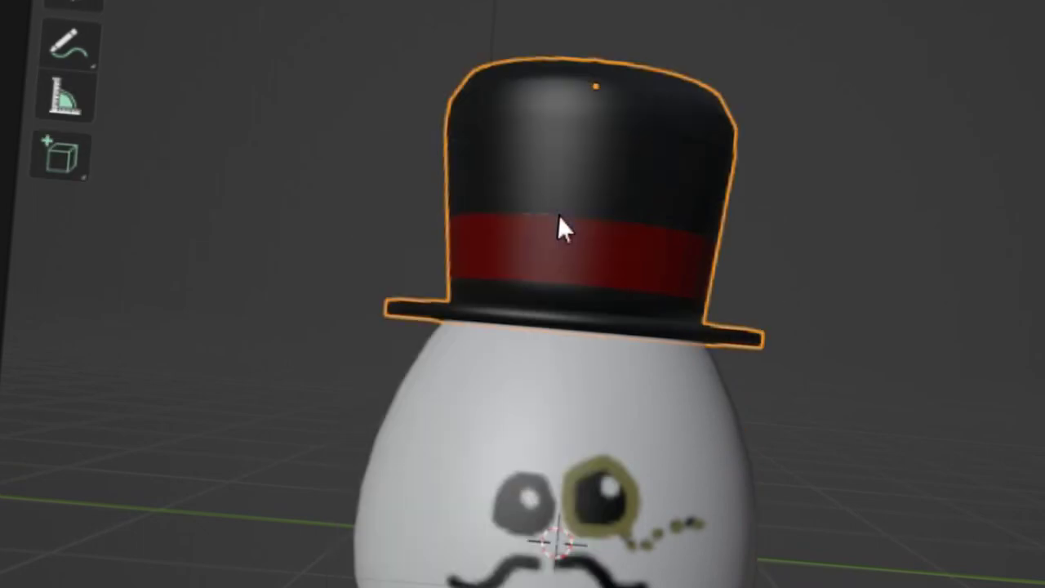
{"action": "left_click", "coordinate": [942, 484]}
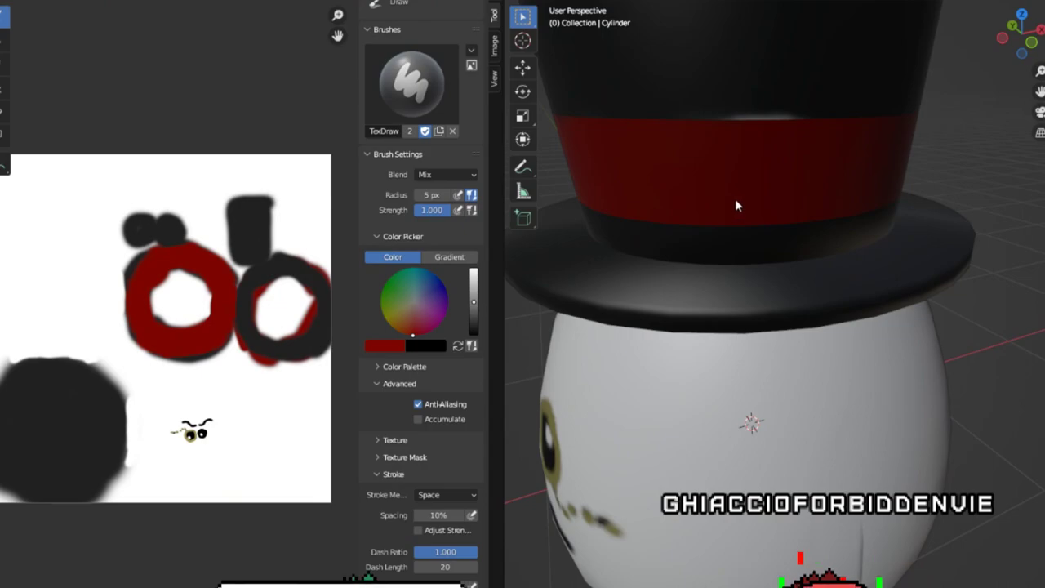
{"action": "scroll", "coordinate": [735, 206], "scroll_direction": "down", "scroll_amount": 3}
{"action": "scroll", "coordinate": [577, 194], "scroll_direction": "down", "scroll_amount": 3}
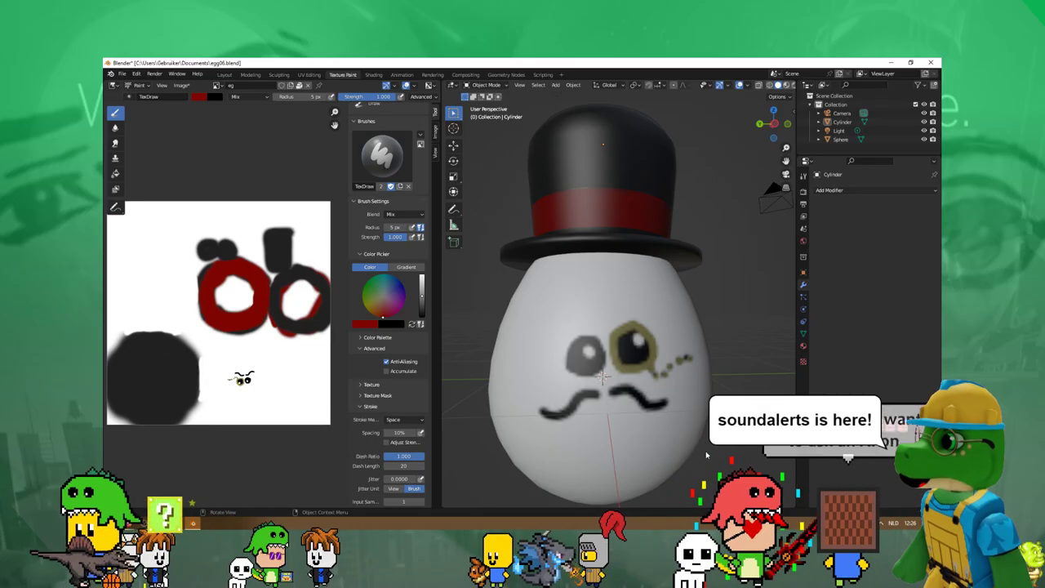
{"action": "scroll", "coordinate": [613, 421], "scroll_direction": "down", "scroll_amount": 2}
{"action": "scroll", "coordinate": [616, 418], "scroll_direction": "down", "scroll_amount": 2}
{"action": "mouse_move", "coordinate": [620, 415]}
{"action": "middle_mouse_down"}
{"action": "mouse_move", "coordinate": [515, 418]}
{"action": "mouse_move", "coordinate": [648, 427]}
{"action": "mouse_move", "coordinate": [615, 409]}
{"action": "middle_mouse_up"}
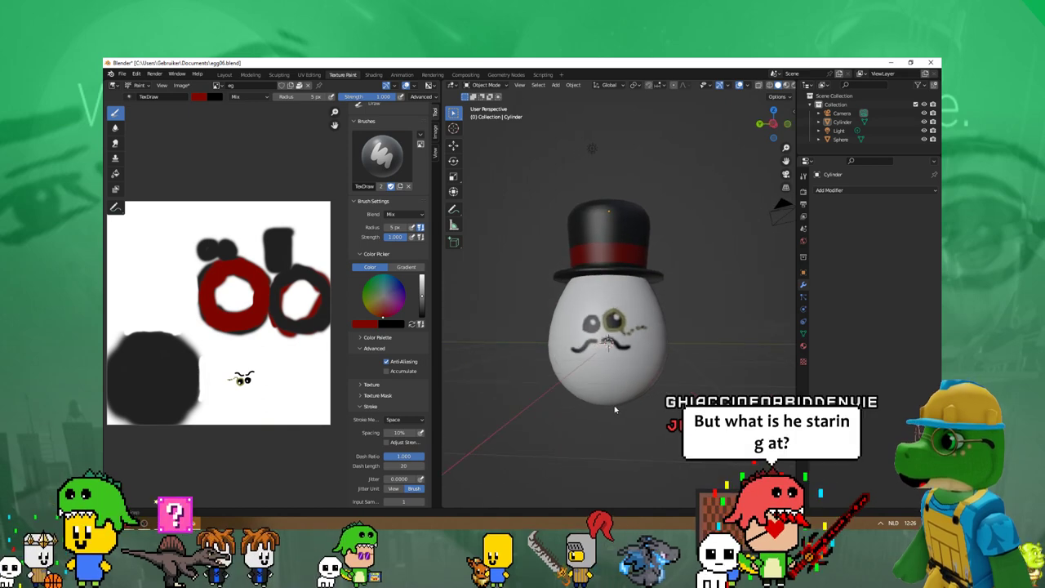
{"action": "scroll", "coordinate": [621, 411], "scroll_direction": "up", "scroll_amount": 2}
{"action": "scroll", "coordinate": [643, 413], "scroll_direction": "up", "scroll_amount": 2}
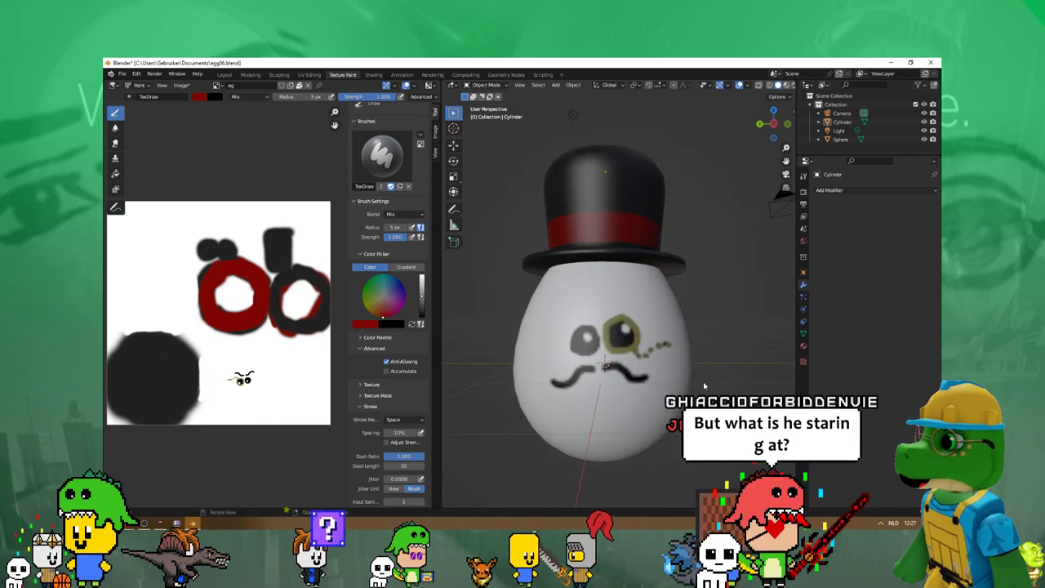